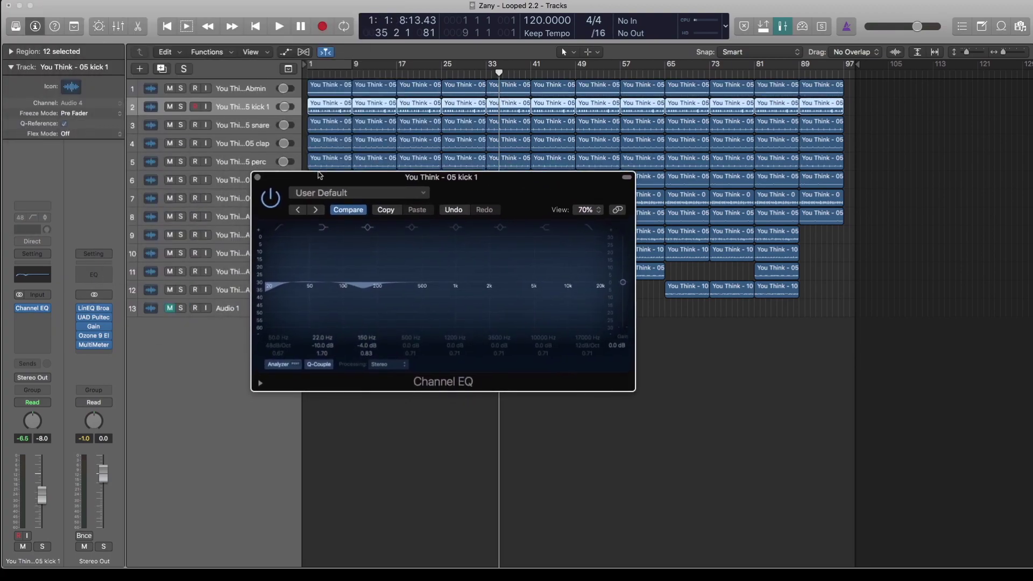
# Play the song from the beginning to examine the kick's spectrum in its Channel EQ
pyautogui.press('Return')
pyautogui.press('space')
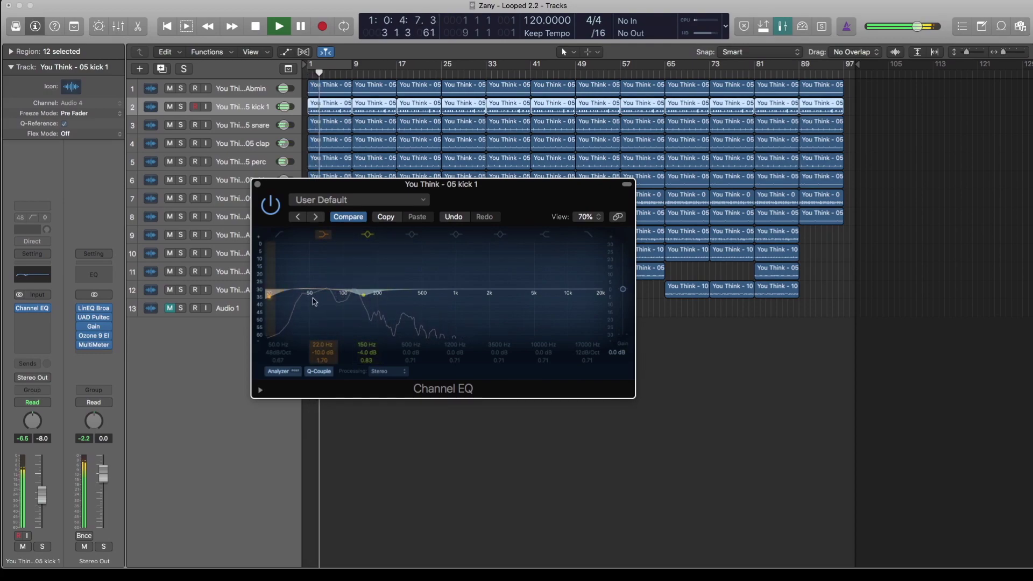
pyautogui.press('space')
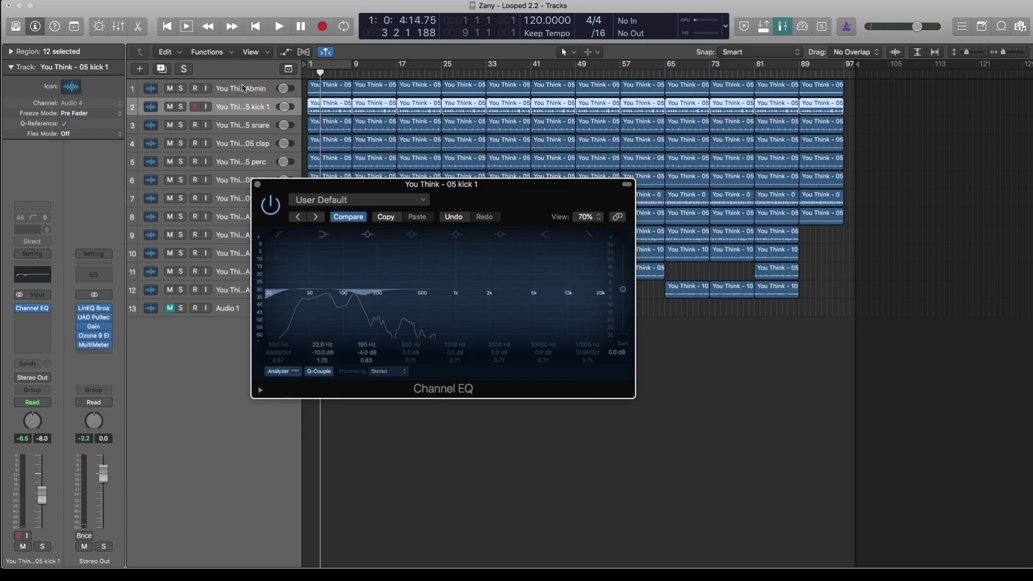
# Open the 808 track's Channel EQ and play the song to examine its spectrum
pyautogui.click(239, 89)
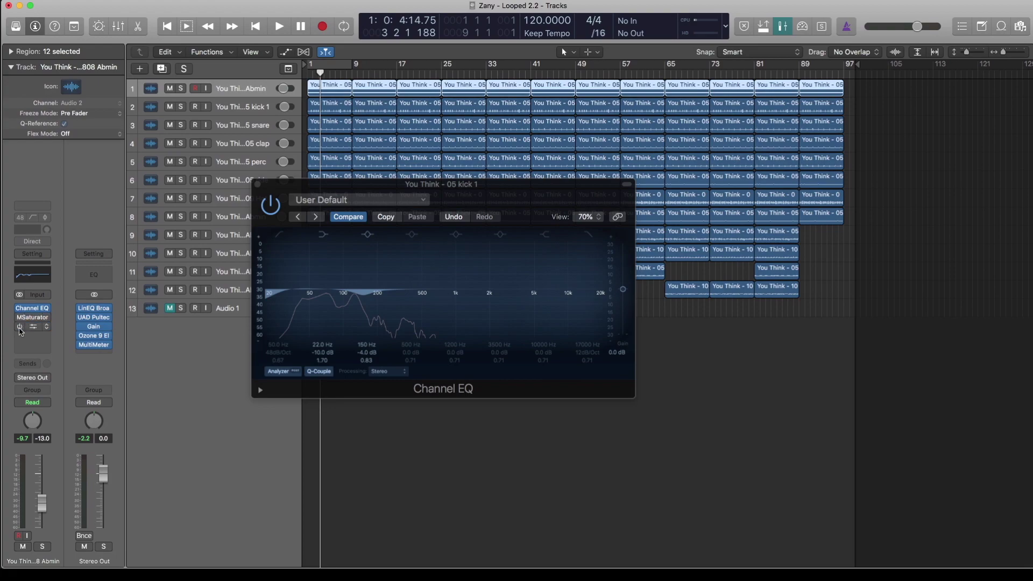
pyautogui.click(30, 313)
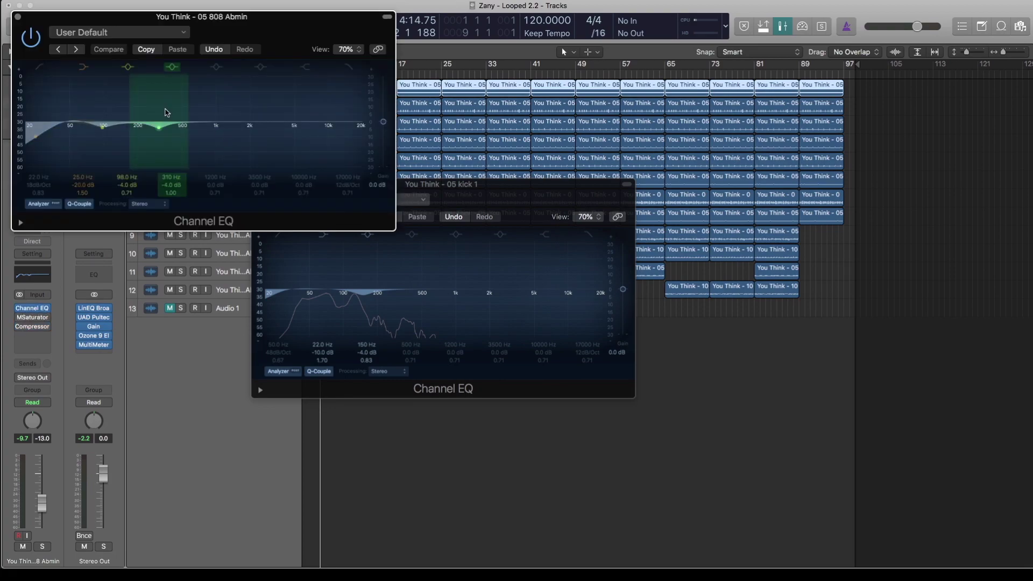
pyautogui.moveTo(149, 23); pyautogui.dragTo(233, 174)
pyautogui.press('space')
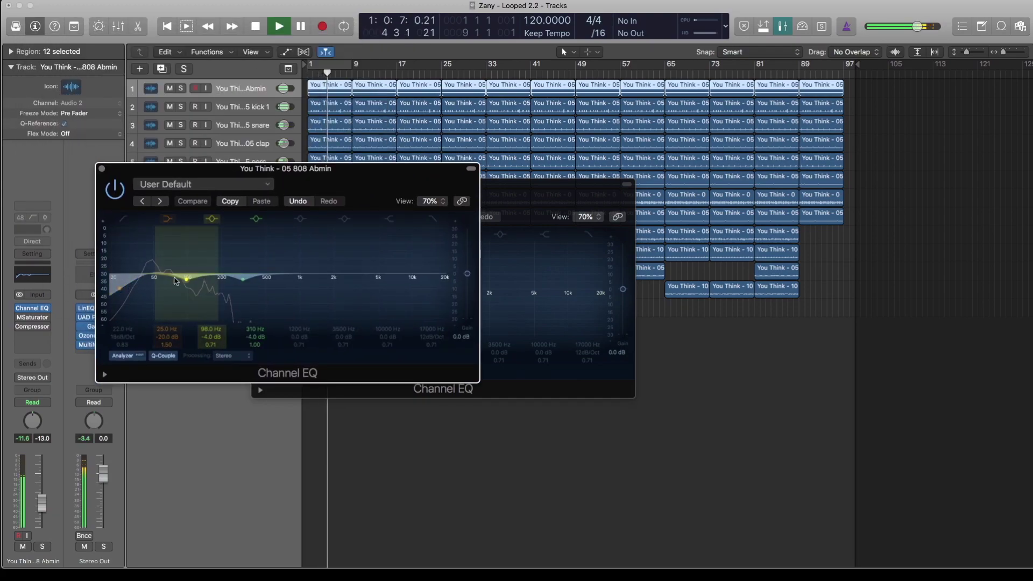
# Place the 808's Channel EQ window above the kick's to compare both curves, stopping playback
pyautogui.moveTo(333, 184); pyautogui.dragTo(449, 62)
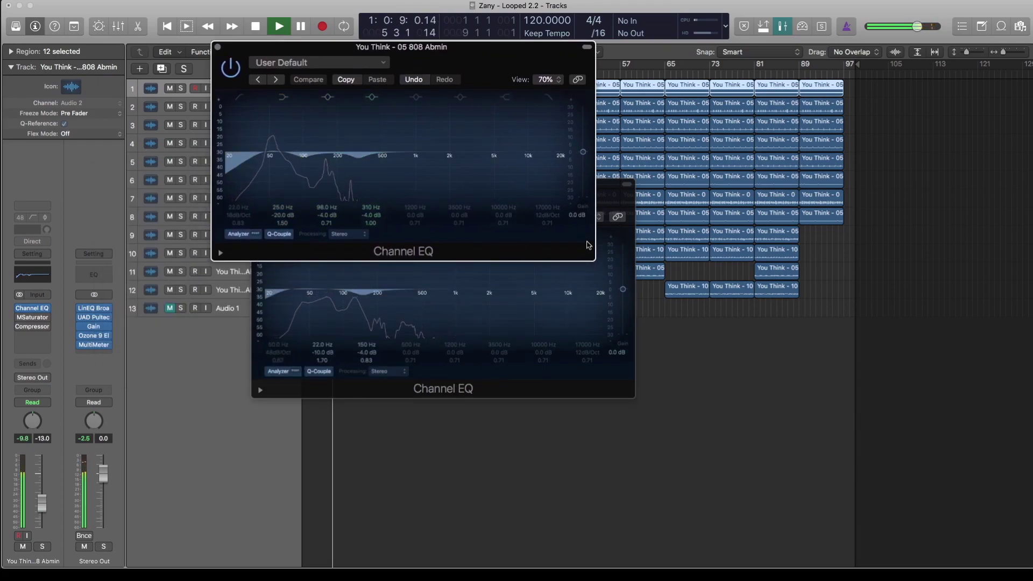
pyautogui.moveTo(604, 192); pyautogui.dragTo(586, 260)
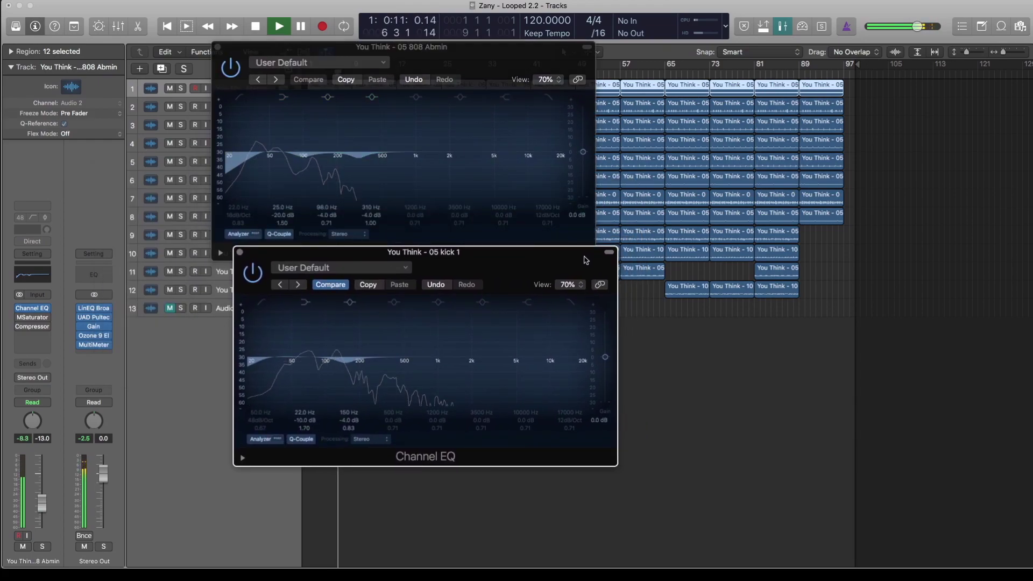
pyautogui.press('space')
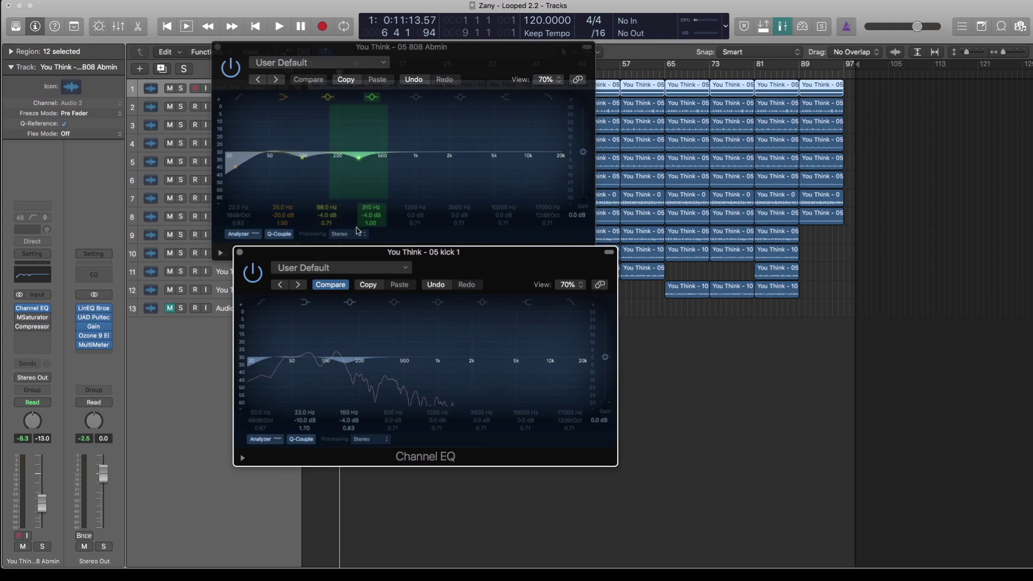
pyautogui.moveTo(377, 252); pyautogui.dragTo(342, 220)
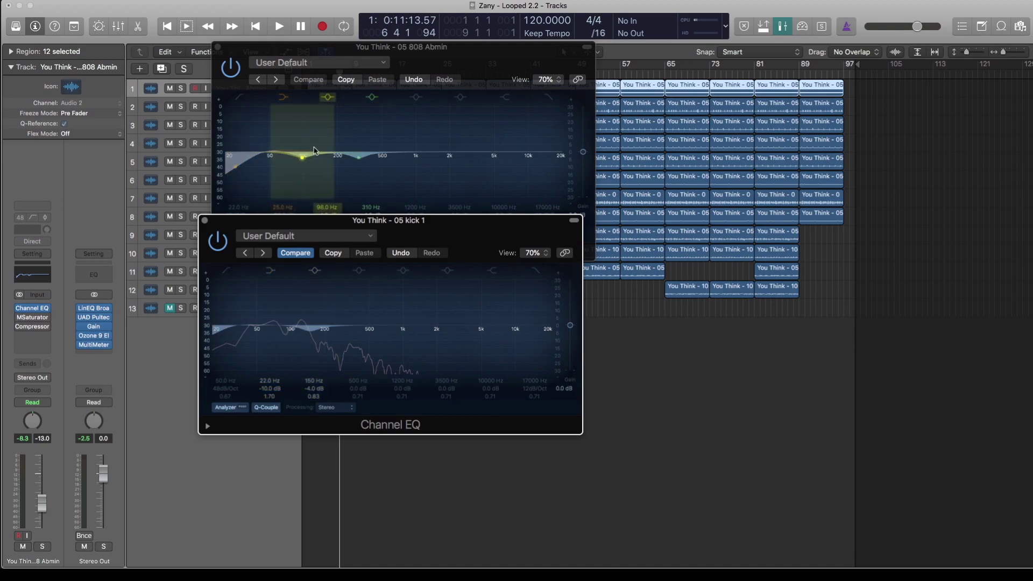
pyautogui.moveTo(346, 49); pyautogui.dragTo(342, 48)
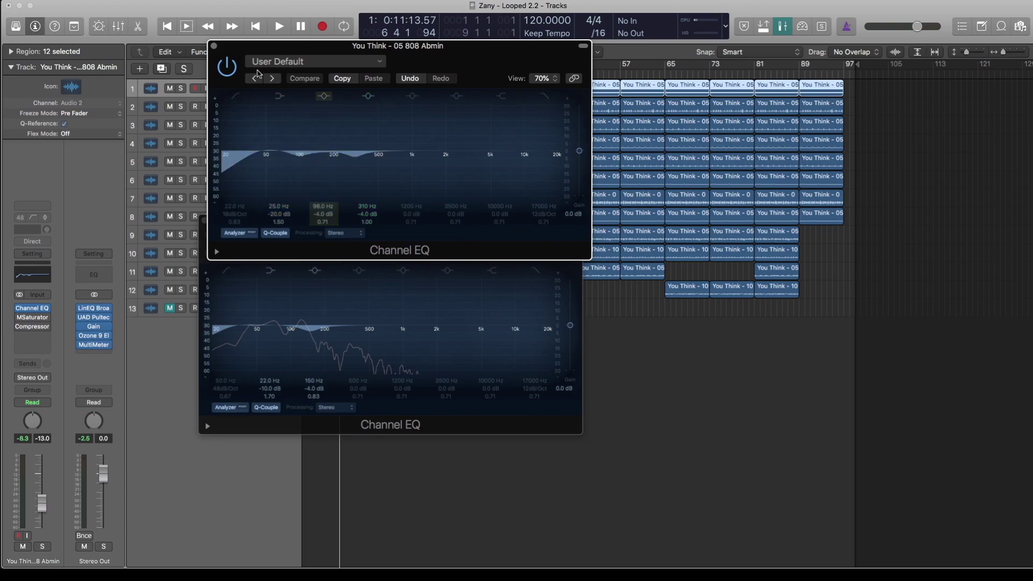
pyautogui.moveTo(229, 47); pyautogui.dragTo(282, 82)
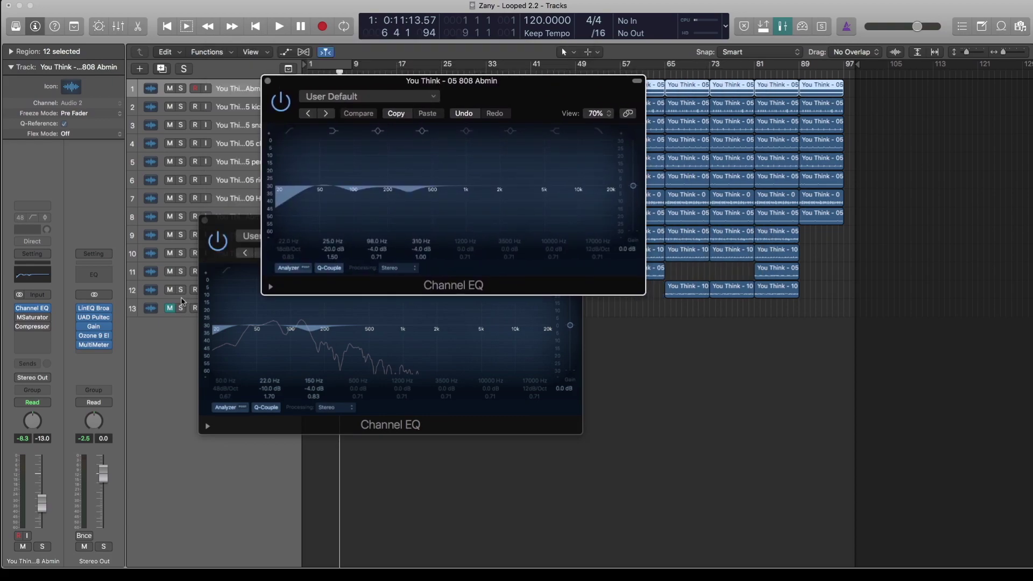
# Open and enable the 808 track's Compressor, then play from the beginning to examine its gain reduction
pyautogui.click(33, 326)
pyautogui.moveTo(283, 63); pyautogui.dragTo(438, 143)
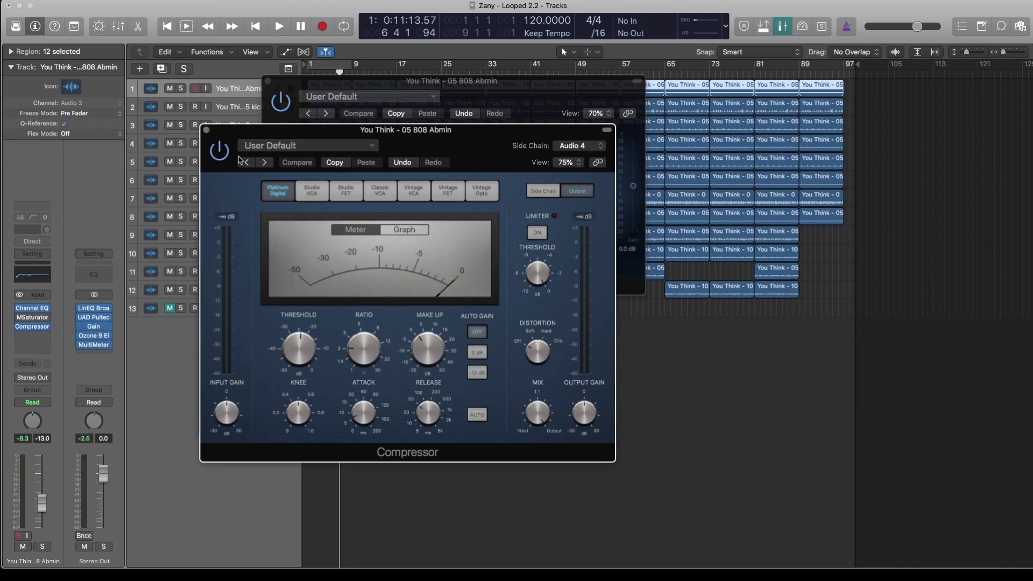
pyautogui.moveTo(272, 128); pyautogui.dragTo(352, 178)
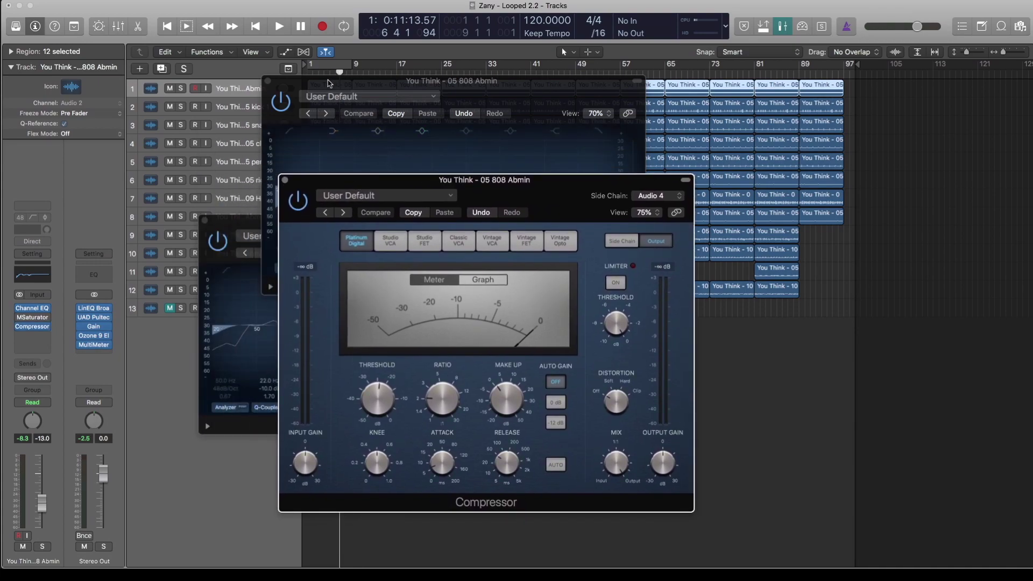
pyautogui.moveTo(330, 81); pyautogui.dragTo(276, 247)
pyautogui.doubleClick(302, 77)
pyautogui.click(385, 195)
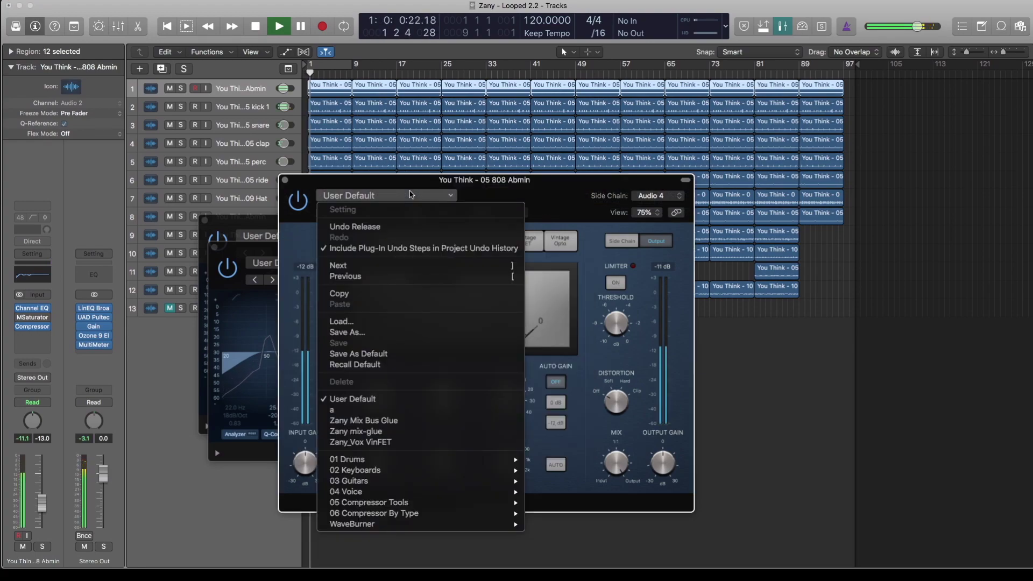
pyautogui.click(530, 199)
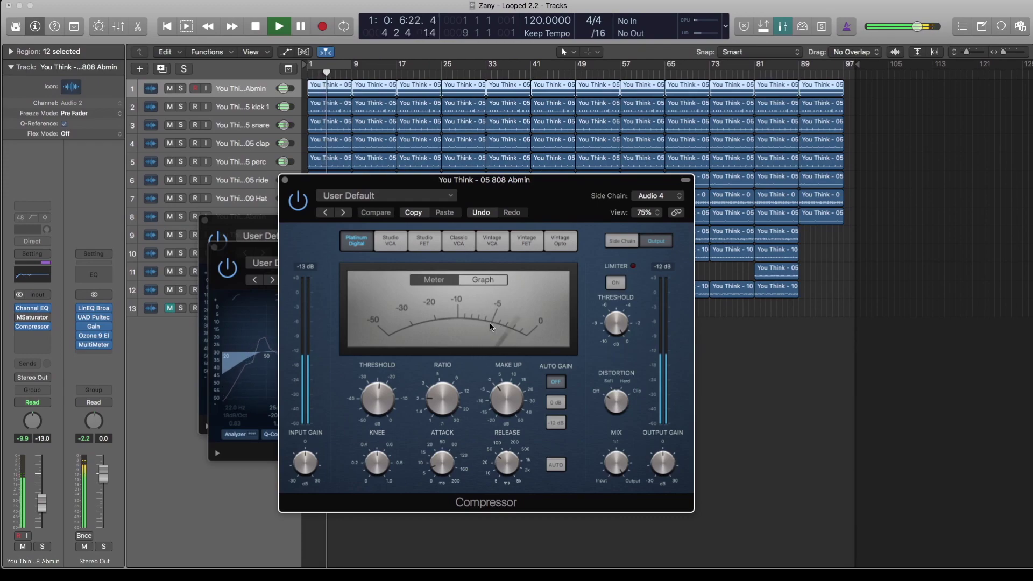
pyautogui.press('space')
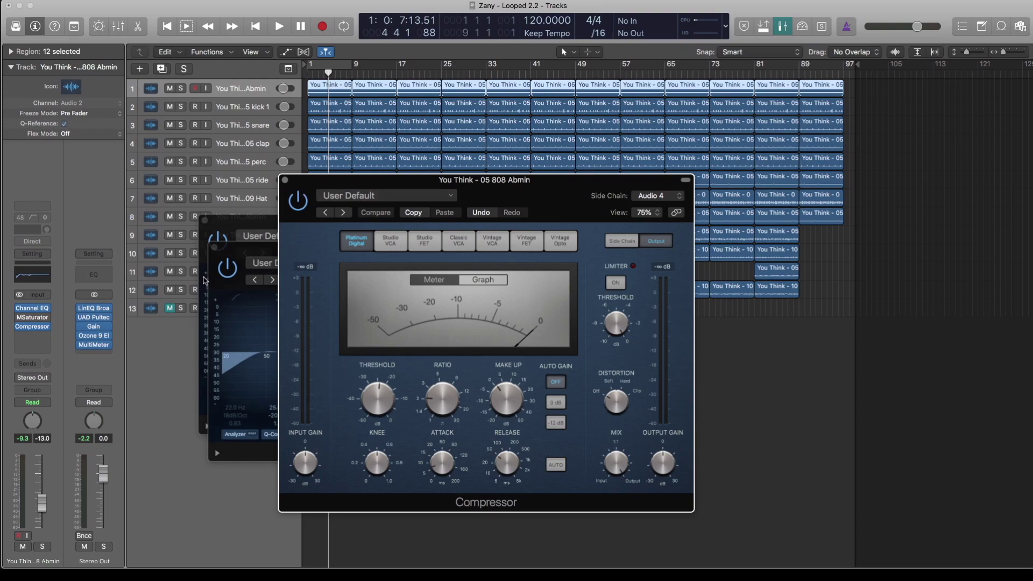
# Open MSaturator on the 808 track, switch it on and play the song to hear the added saturation
pyautogui.click(32, 317)
pyautogui.moveTo(320, 110); pyautogui.dragTo(327, 134)
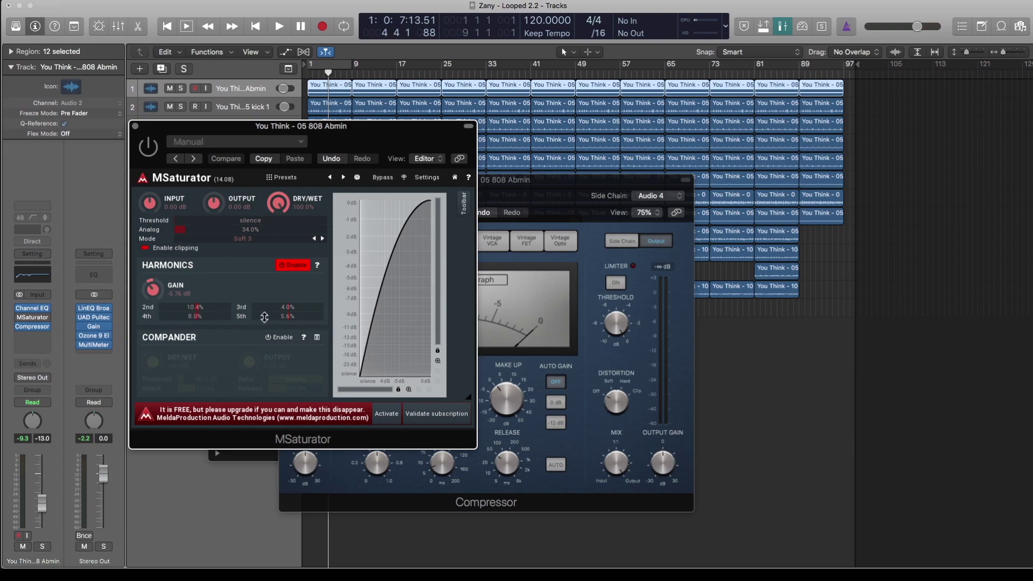
pyautogui.click(149, 151)
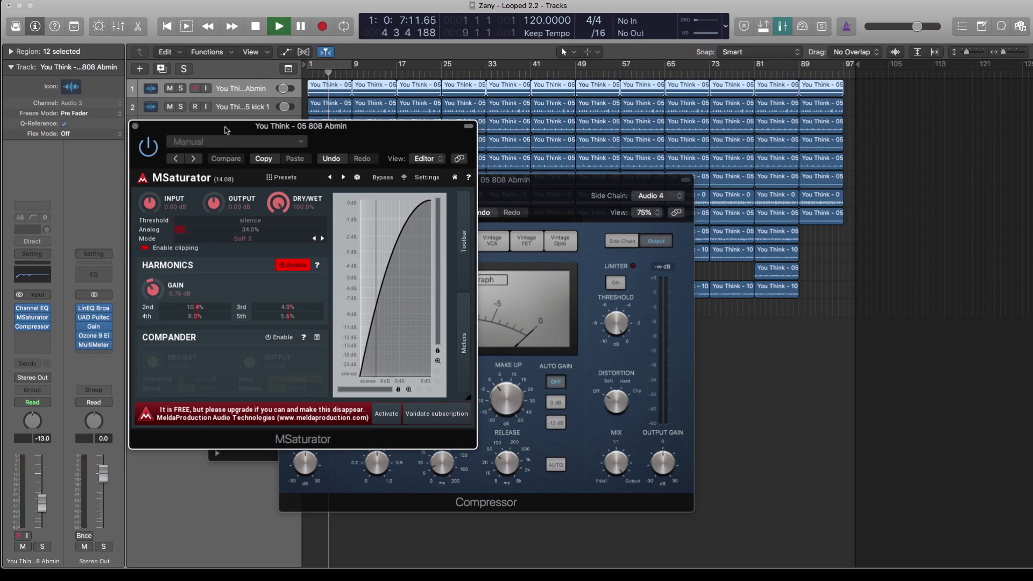
pyautogui.press('space')
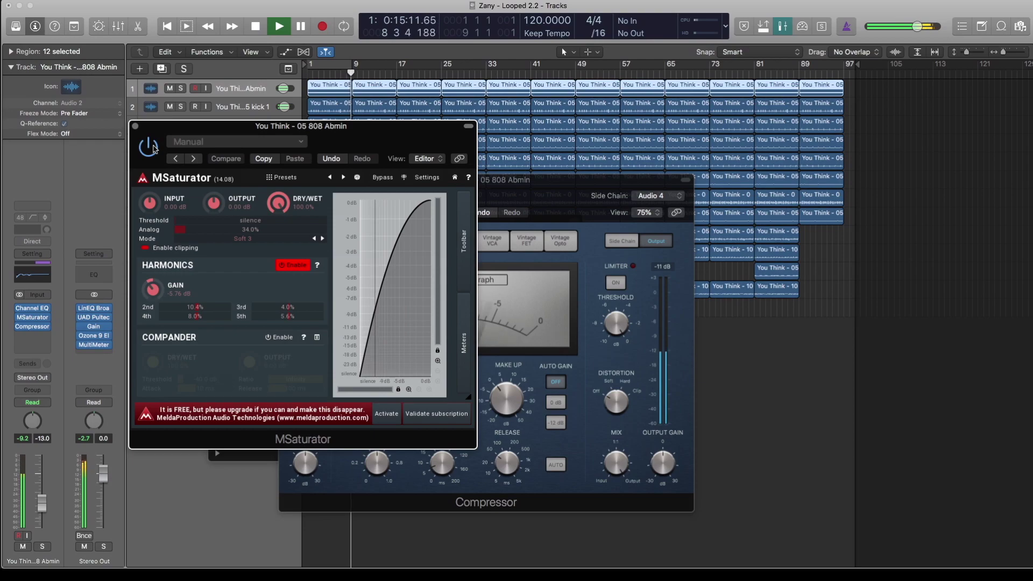
pyautogui.press('space')
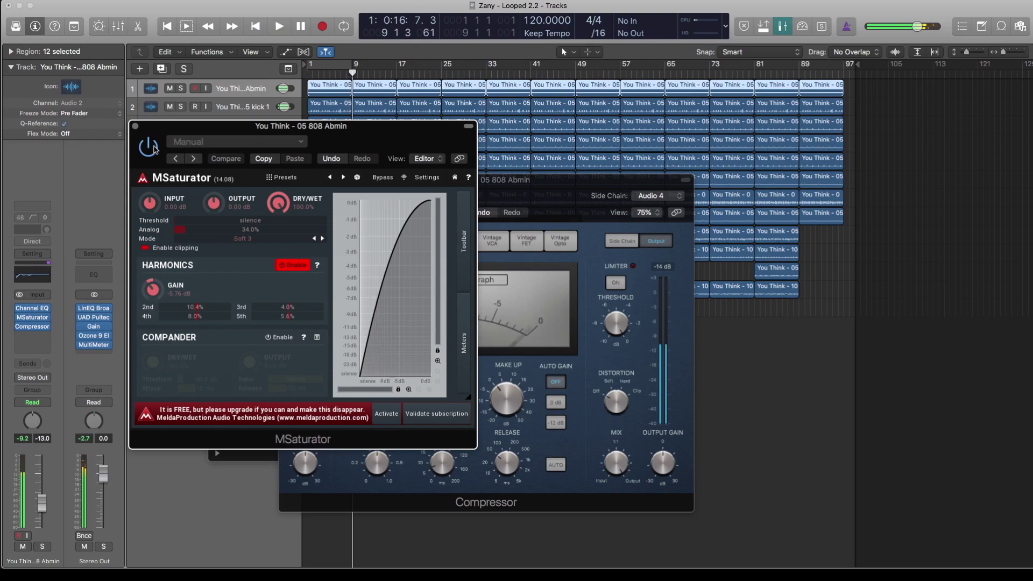
# Solo the 808 and kick 1 tracks and play them from the beginning with bars 1 to 9 looped
pyautogui.click(135, 126)
pyautogui.click(180, 106)
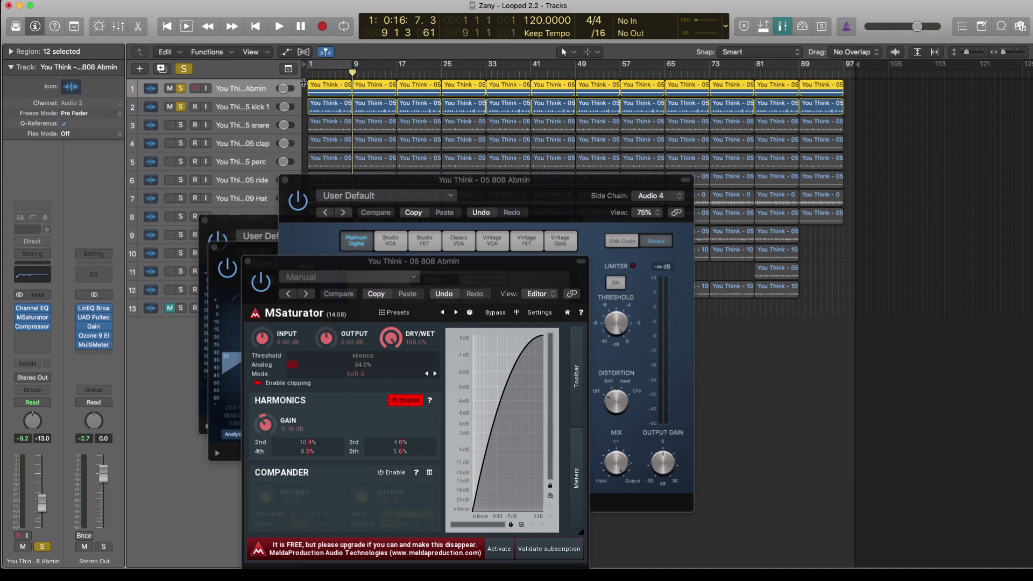
pyautogui.press('Return')
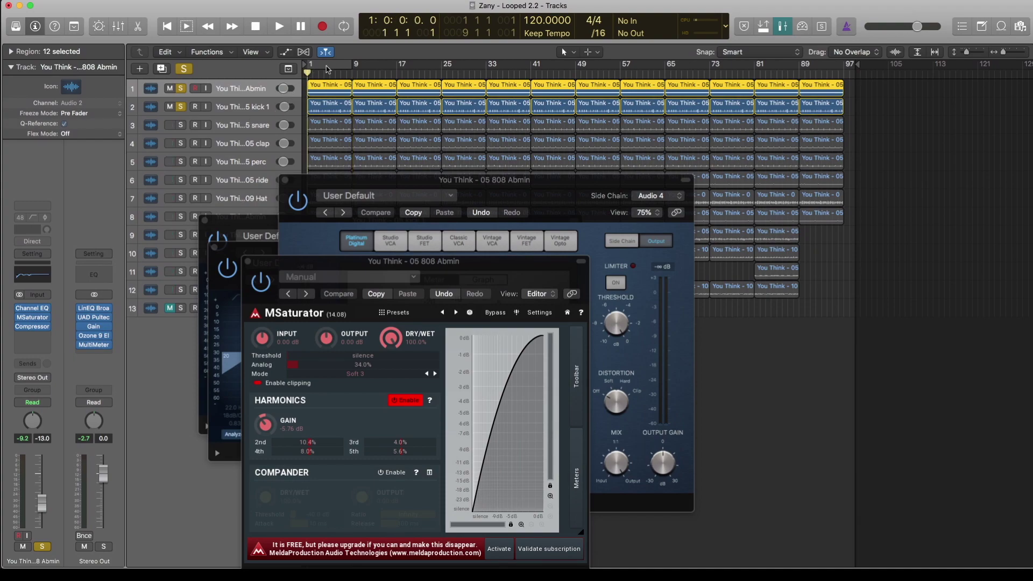
pyautogui.click(327, 61)
pyautogui.press('space')
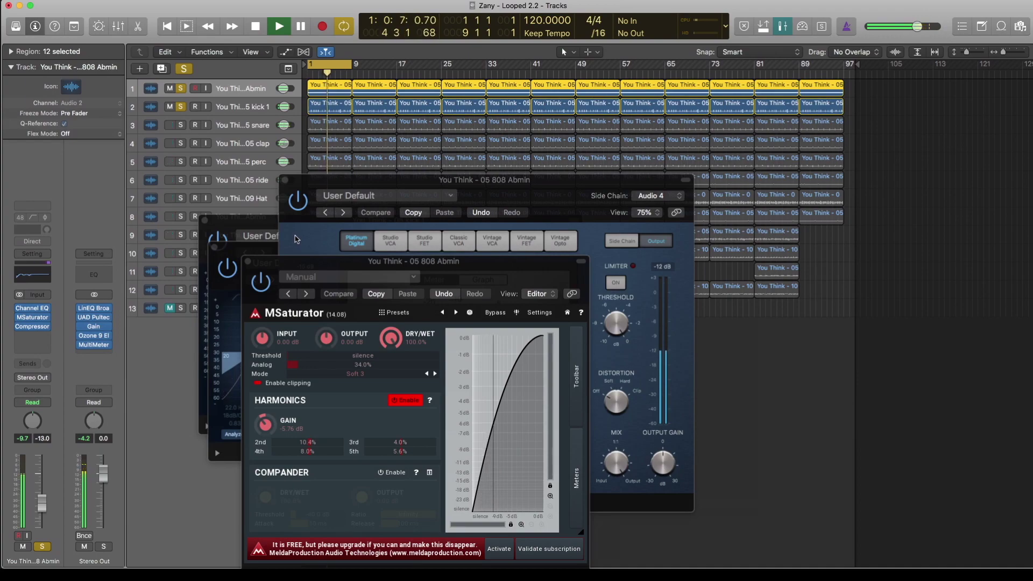
pyautogui.press('space')
# Bypass all plug-ins on the 808 and kick 1 tracks and play the soloed loop unprocessed
pyautogui.keyDown('alt'); pyautogui.click(19, 308); pyautogui.keyUp('alt')
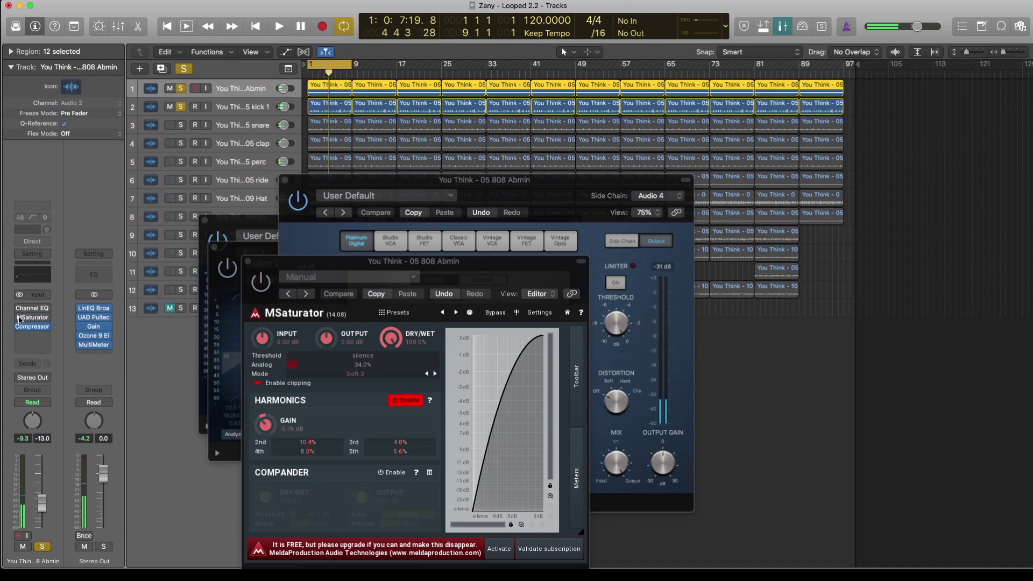
pyautogui.click(235, 112)
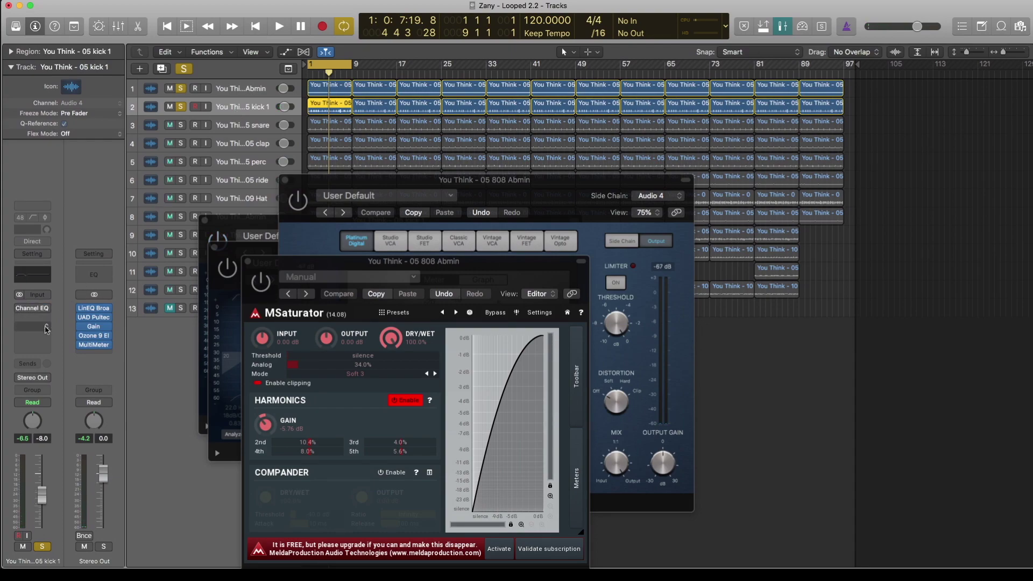
pyautogui.press('space')
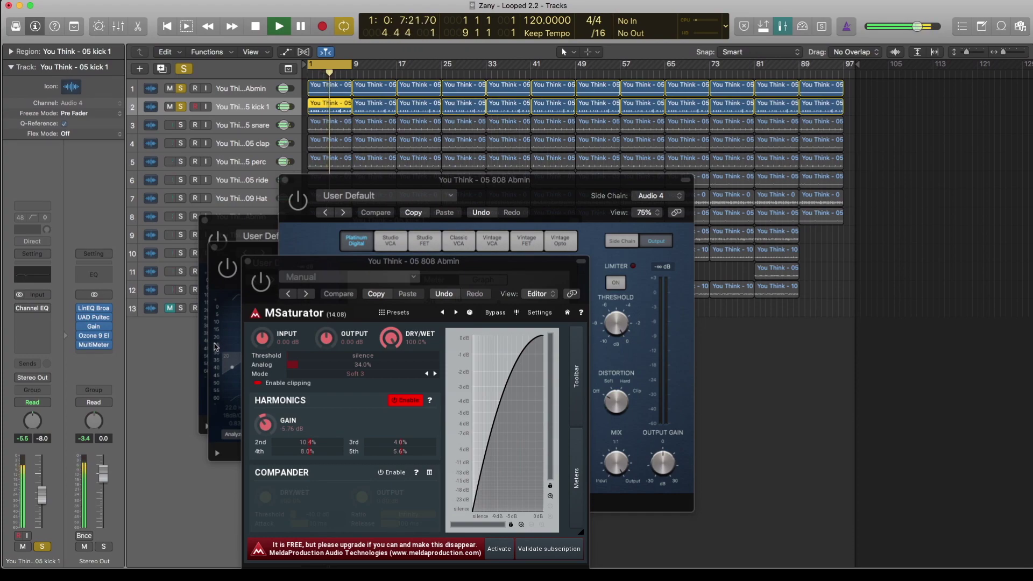
pyautogui.press('space')
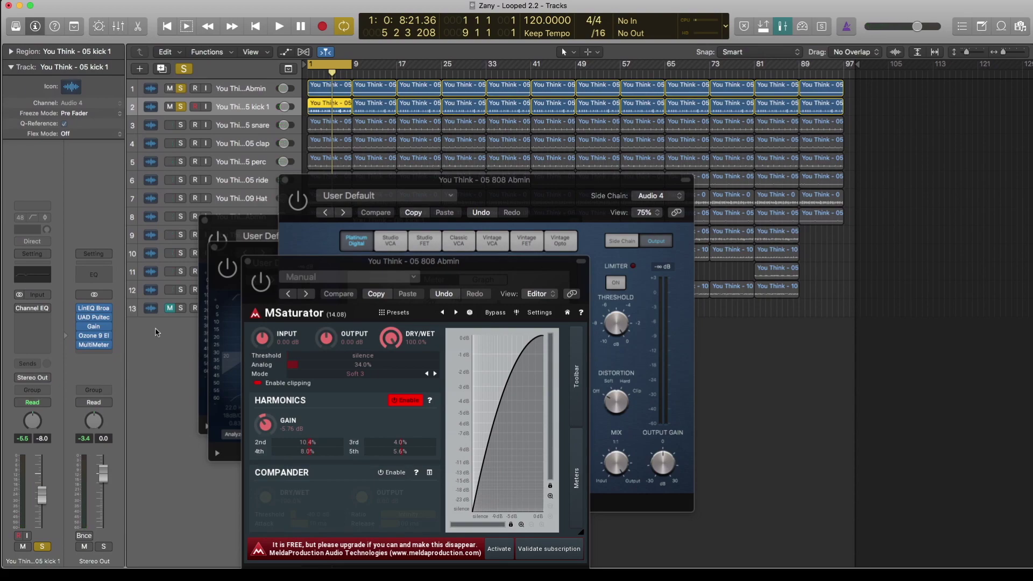
# Re-enable the kick's Channel EQ and the 808's Channel EQ, MSaturator and Compressor during loop playback, then stop
pyautogui.press('space')
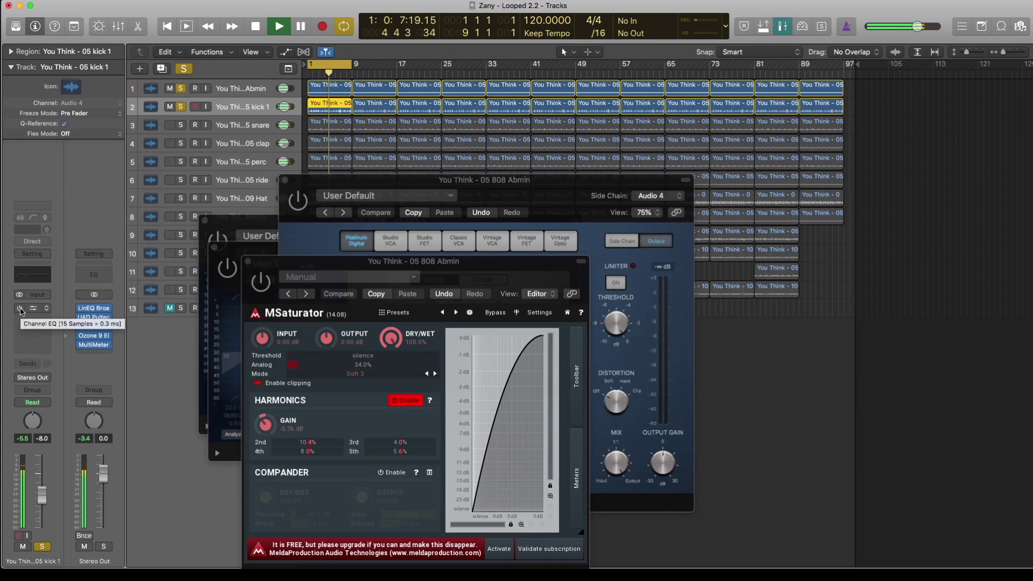
pyautogui.click(20, 309)
pyautogui.click(248, 88)
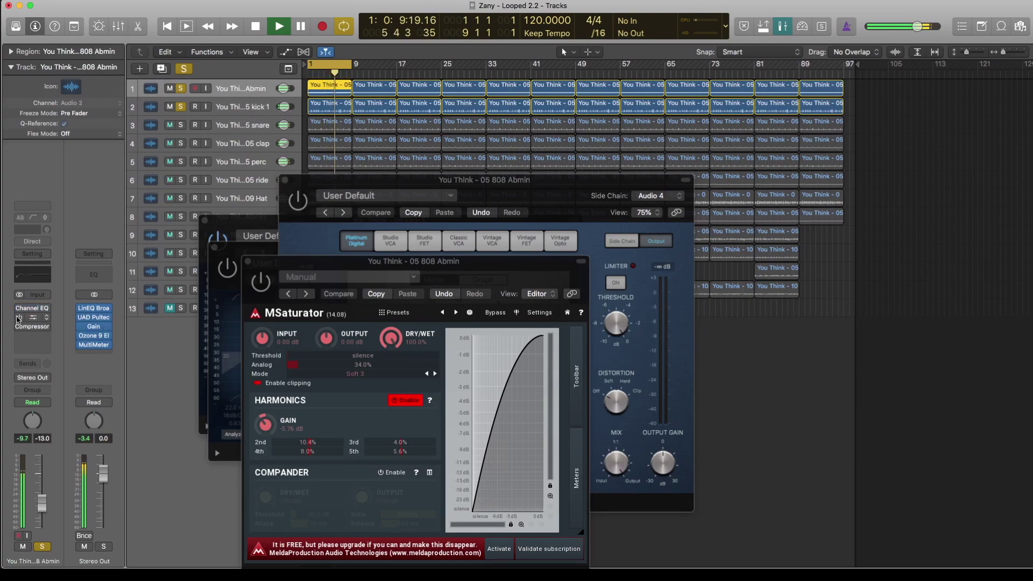
pyautogui.click(20, 331)
pyautogui.click(20, 326)
pyautogui.click(20, 326)
pyautogui.click(20, 309)
pyautogui.click(20, 318)
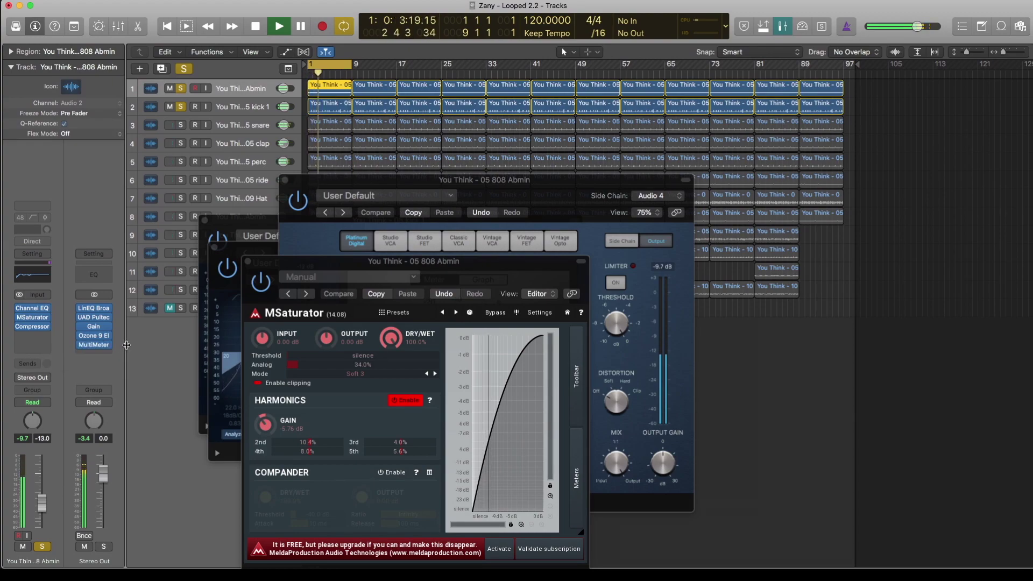
pyautogui.press('space')
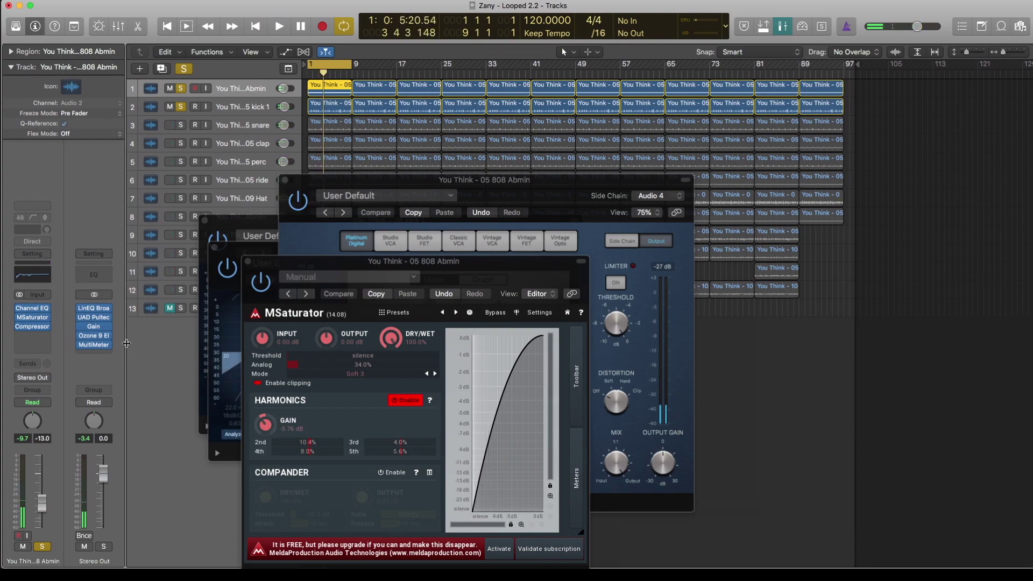